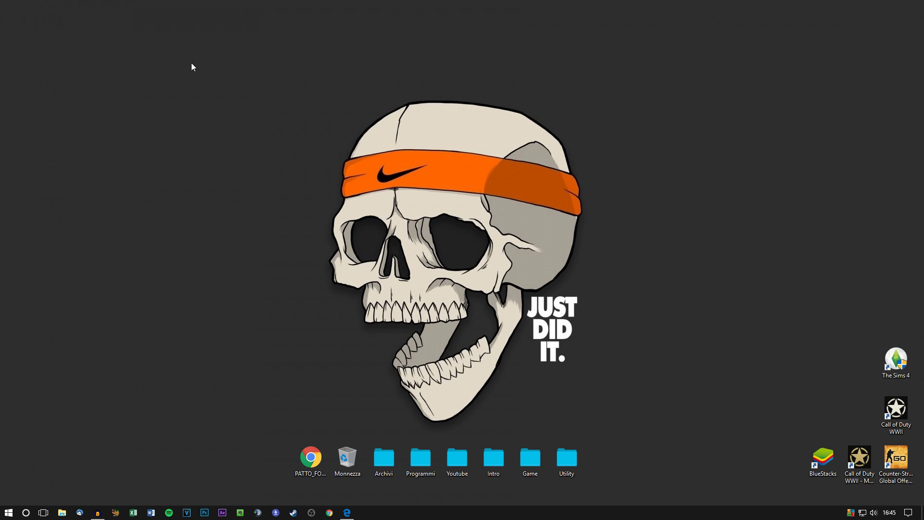
Step: Switch to Microsoft Edge and review the two MEGA download pages for the Vegas Pro 15.0 ITA Patch v.0.3 and the ITA Patch Restore
{"action": "left_click", "coordinate": [347, 513]}
{"action": "left_click", "coordinate": [77, 8]}
{"action": "left_click", "coordinate": [167, 6]}
{"action": "left_click", "coordinate": [77, 8]}
{"action": "left_click", "coordinate": [187, 5]}
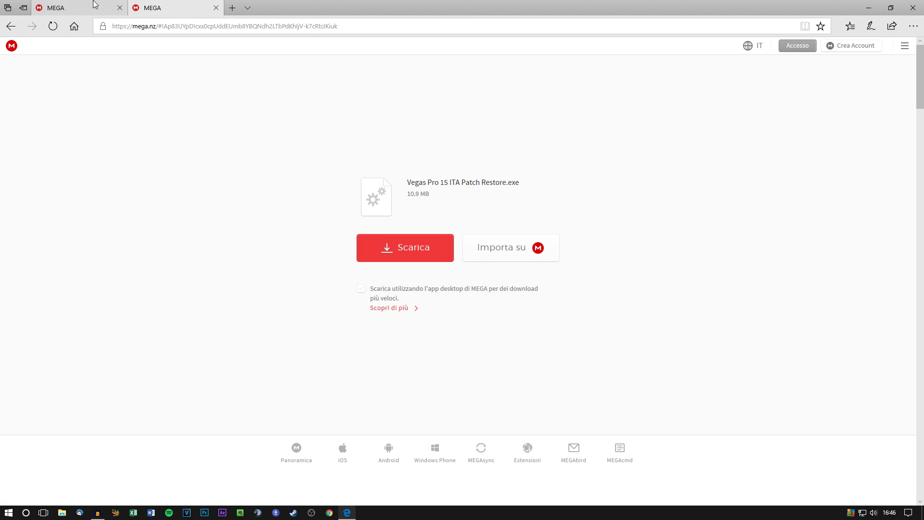
{"action": "left_click", "coordinate": [77, 8]}
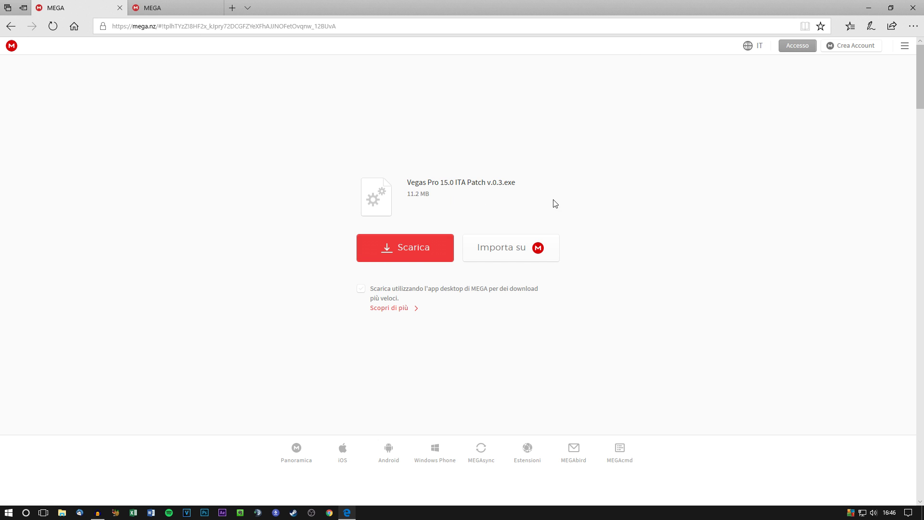
{"action": "left_click", "coordinate": [173, 7]}
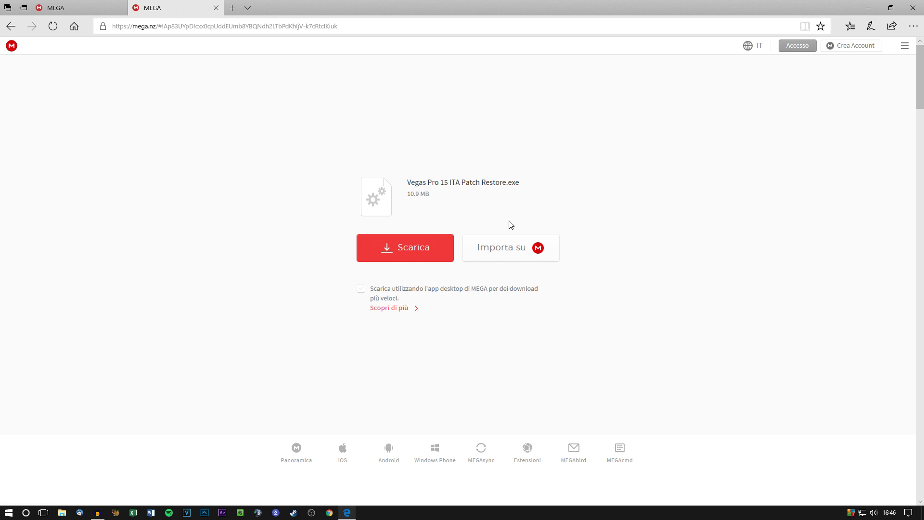
{"action": "left_click", "coordinate": [111, 11]}
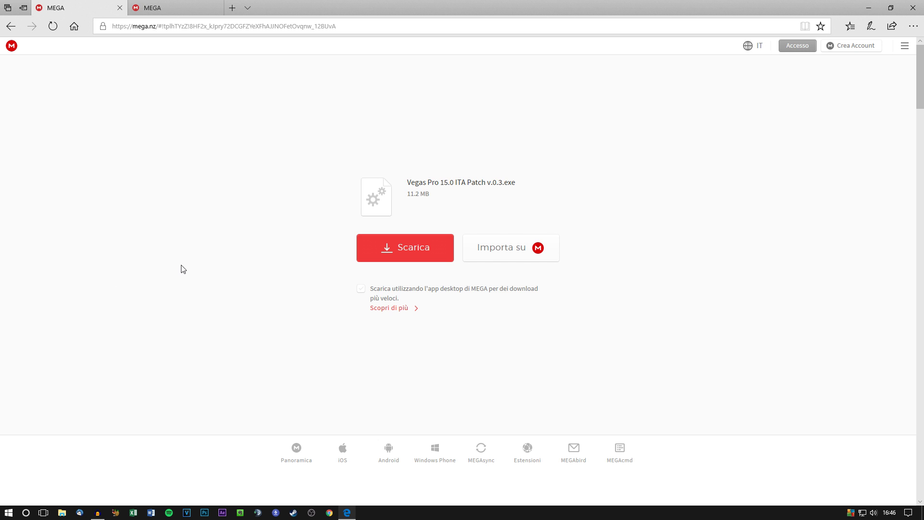
{"action": "key", "text": "ctrl+Tab"}
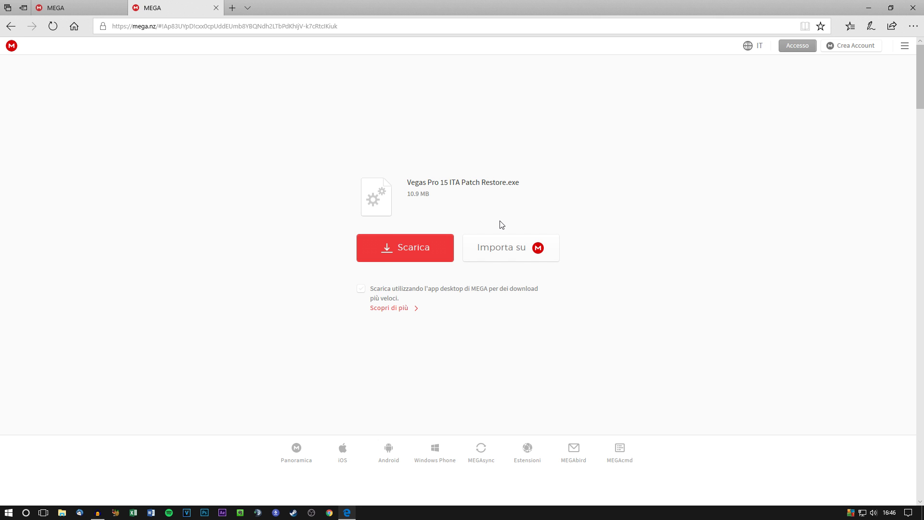
Step: Download and save Vegas Pro 15.0 ITA Patch v.0.3.exe and Vegas Pro 15 ITA Patch Restore.exe from MEGA, and return to the desktop
{"action": "key", "text": "ctrl+Tab"}
{"action": "left_click", "coordinate": [408, 253]}
{"action": "left_click", "coordinate": [391, 258]}
{"action": "left_click", "coordinate": [91, 7]}
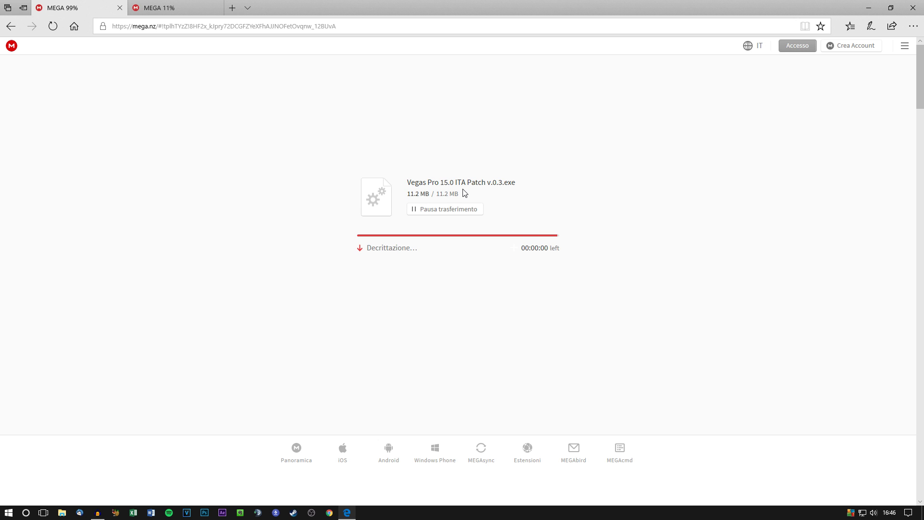
{"action": "left_click", "coordinate": [557, 486]}
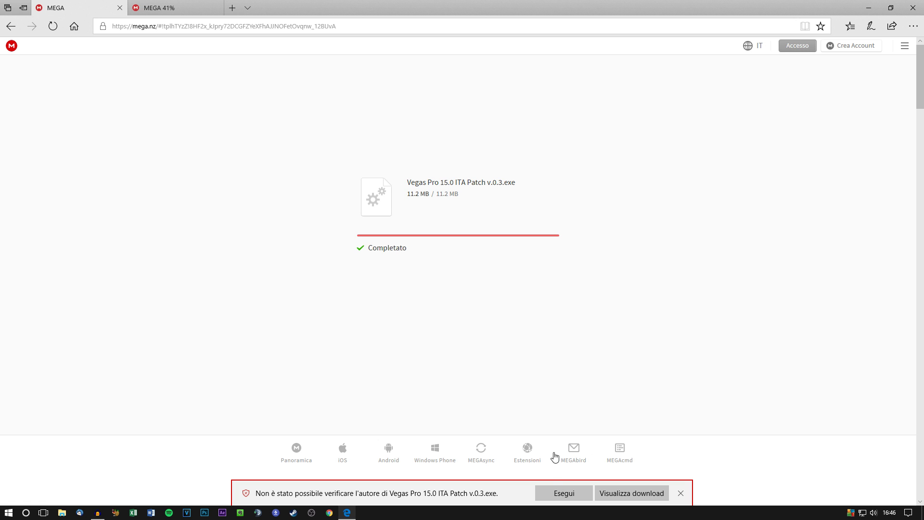
{"action": "key", "text": "ctrl+Tab"}
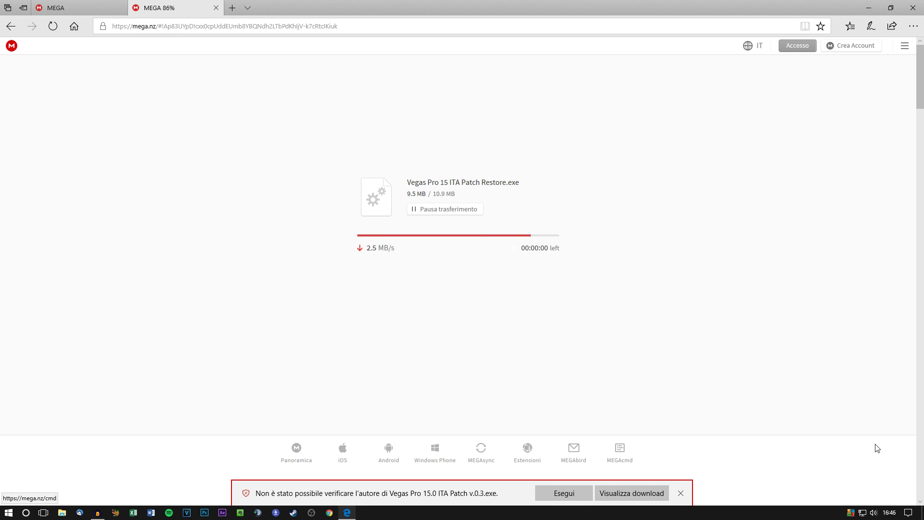
{"action": "left_click", "coordinate": [557, 488]}
{"action": "key", "text": "super+d"}
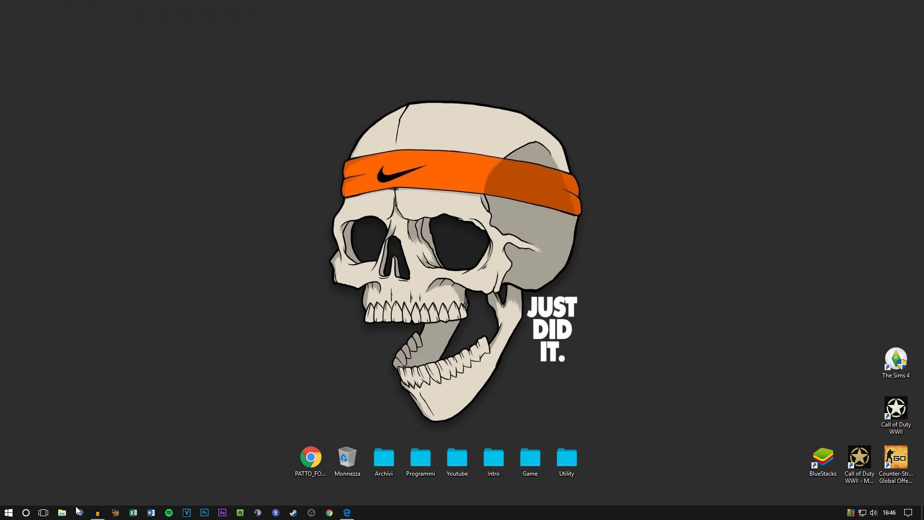
Step: Move the two downloaded Vegas Pro patch files from the Download folder to the desktop and close File Explorer
{"action": "left_click", "coordinate": [62, 512]}
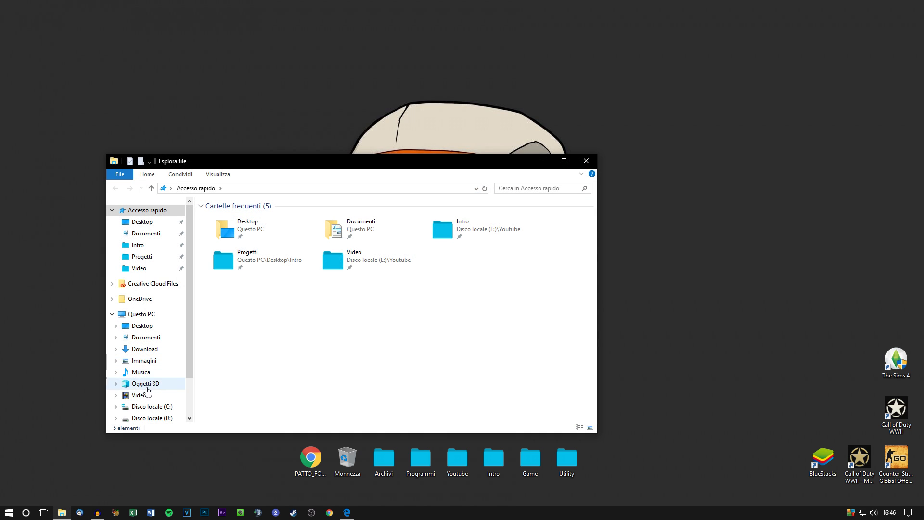
{"action": "left_click", "coordinate": [157, 350]}
{"action": "left_click_drag", "start_coordinate": [237, 250], "coordinate": [228, 123]}
{"action": "left_click", "coordinate": [586, 161]}
{"action": "left_click", "coordinate": [358, 119]}
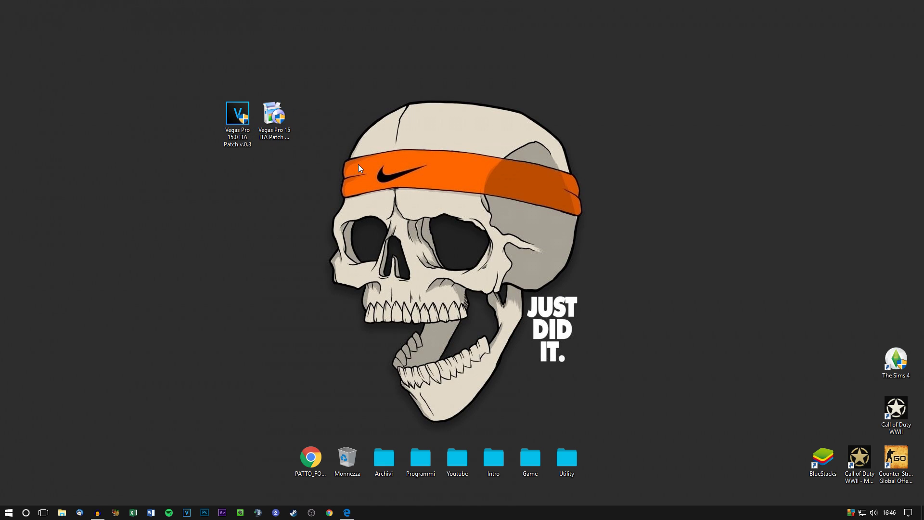
{"action": "left_click", "coordinate": [274, 115]}
{"action": "left_click", "coordinate": [321, 149]}
{"action": "left_click", "coordinate": [61, 512]}
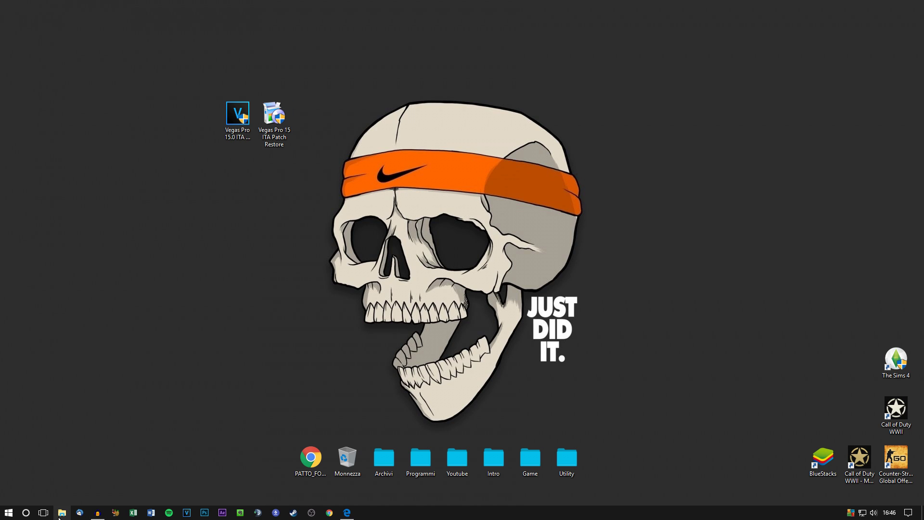
{"action": "left_click_drag", "start_coordinate": [379, 162], "coordinate": [530, 113]}
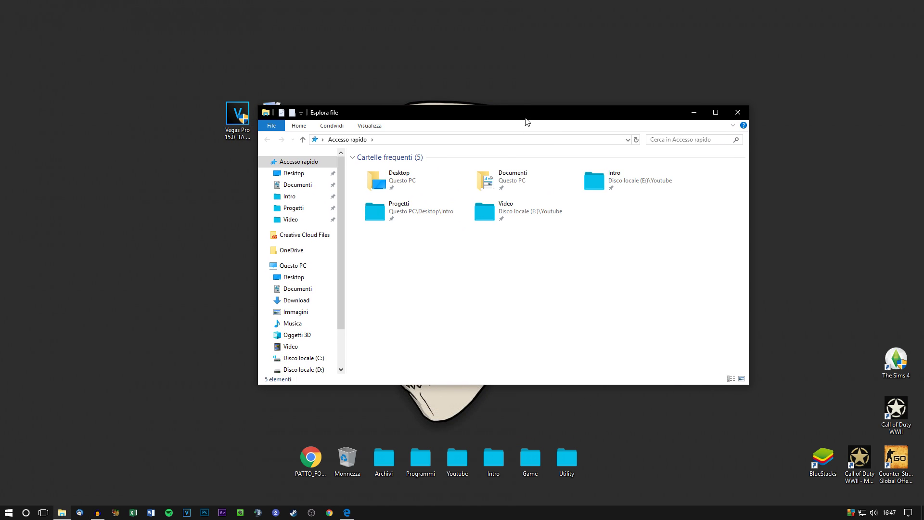
{"action": "left_click", "coordinate": [739, 114]}
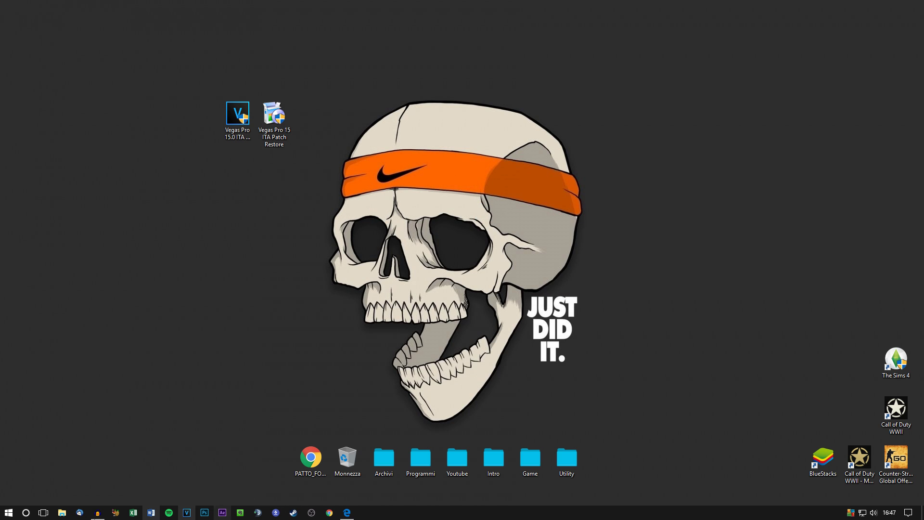
Step: Search Windows for VEGAS Pro 15.0 and follow its shortcut's file location to examine the program's installation folder
{"action": "left_click", "coordinate": [26, 512]}
{"action": "type", "text": "vega"}
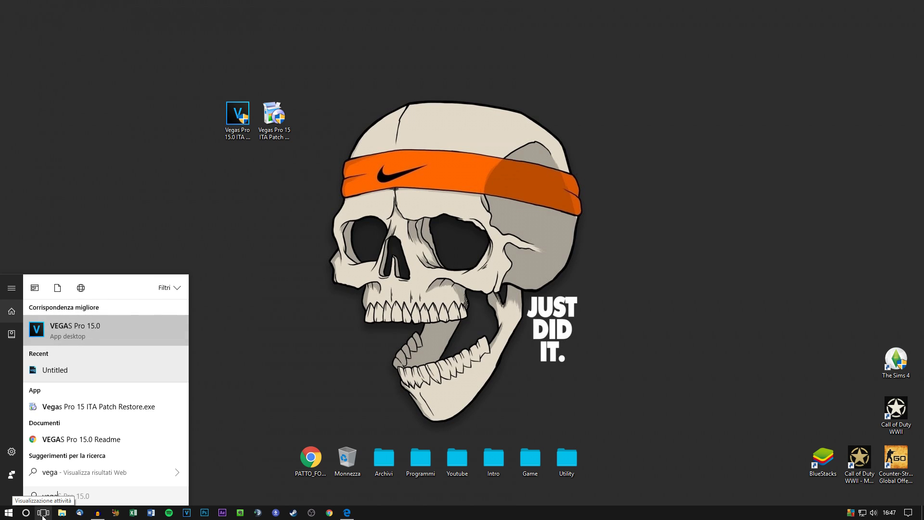
{"action": "right_click", "coordinate": [121, 330]}
{"action": "left_click", "coordinate": [135, 359]}
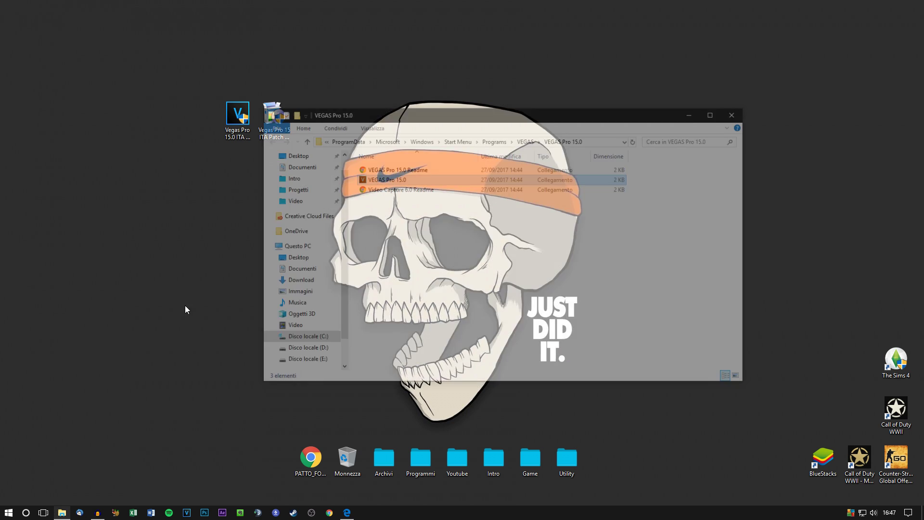
{"action": "right_click", "coordinate": [385, 180]}
{"action": "left_click", "coordinate": [394, 195]}
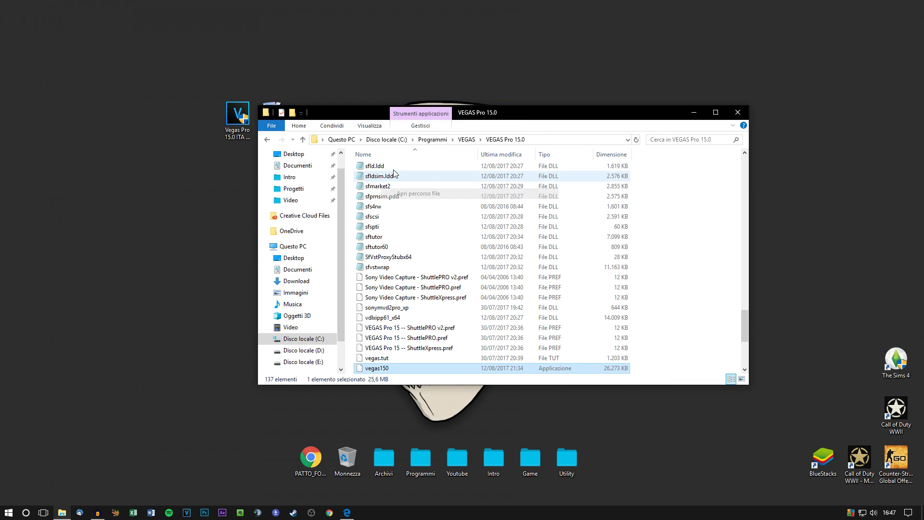
{"action": "left_click_drag", "start_coordinate": [532, 118], "coordinate": [603, 112]}
{"action": "scroll", "coordinate": [526, 222], "scroll_direction": "up", "scroll_amount": 3}
{"action": "scroll", "coordinate": [524, 229], "scroll_direction": "down", "scroll_amount": 8}
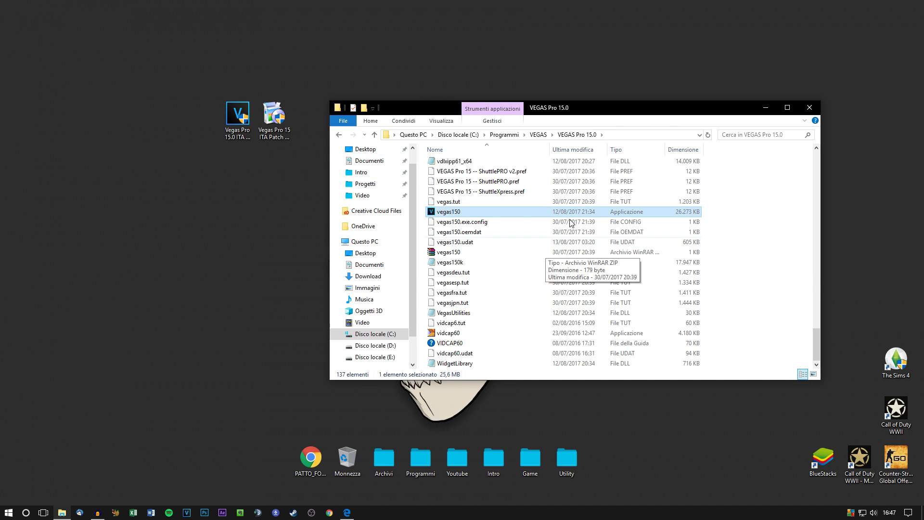
{"action": "scroll", "coordinate": [595, 249], "scroll_direction": "up", "scroll_amount": 12}
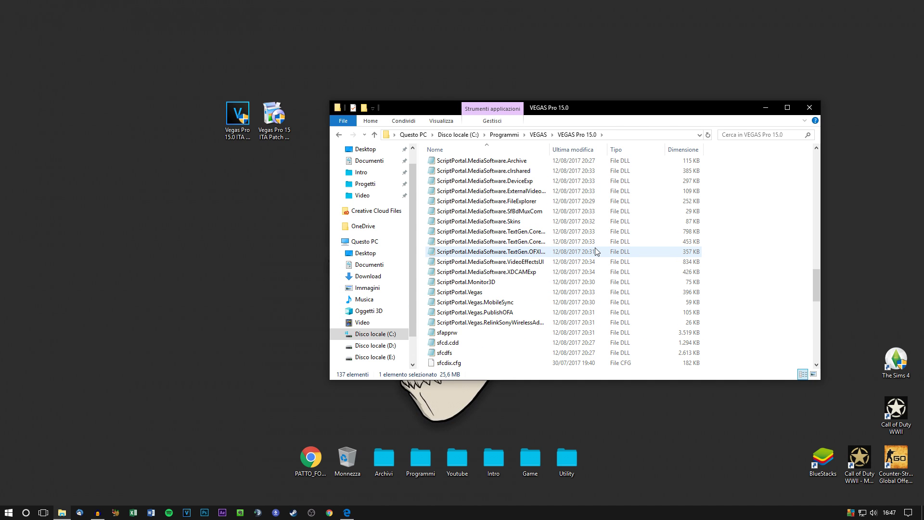
Step: Display the installation folder's full path, highlight the C:\Program Files\VEGAS part, and close the folder window
{"action": "left_click", "coordinate": [626, 135]}
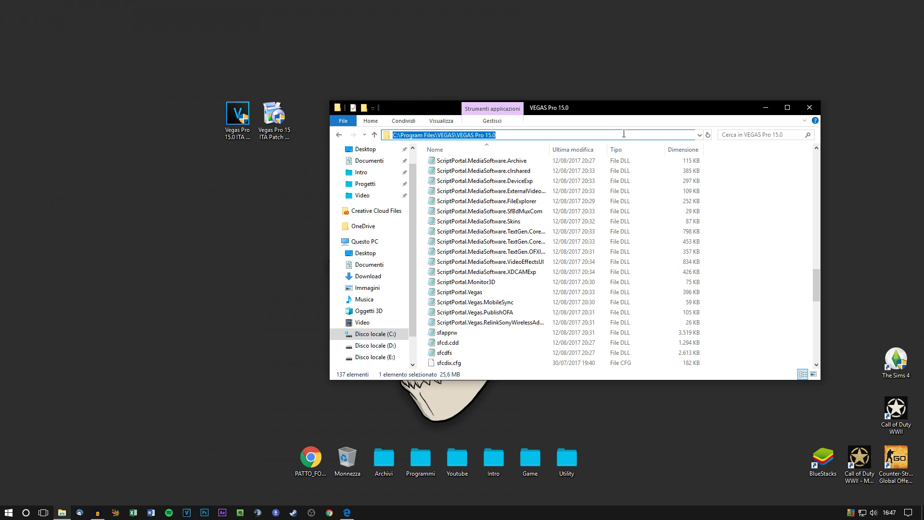
{"action": "left_click", "coordinate": [532, 136]}
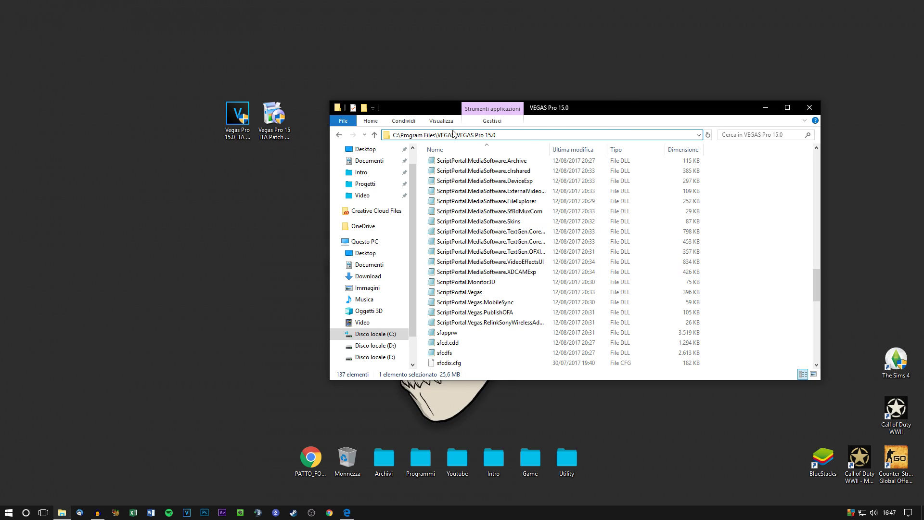
{"action": "left_click_drag", "start_coordinate": [455, 135], "coordinate": [393, 136]}
{"action": "left_click", "coordinate": [809, 108]}
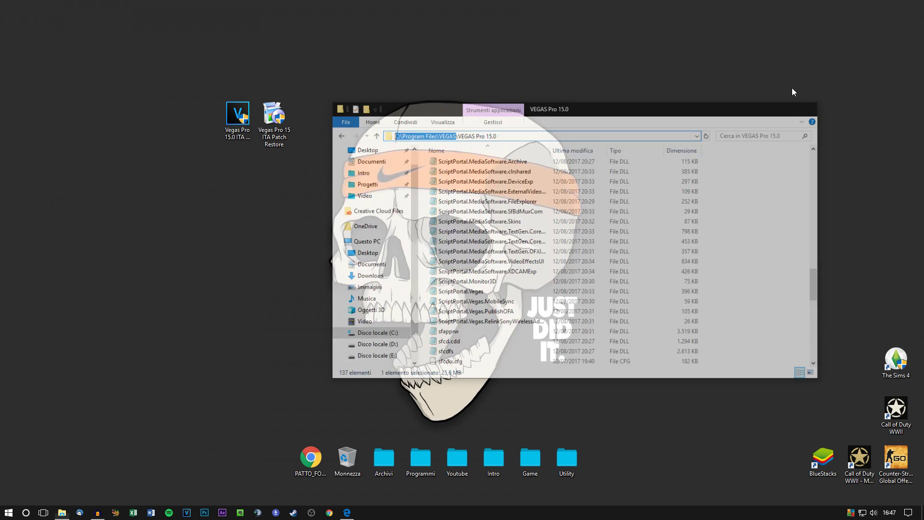
Step: Launch the Vegas Pro 15.0 ITA Patch v.0.3 installer, allow it to make changes to the device, and close VEGAS Pro
{"action": "double_click", "coordinate": [237, 116]}
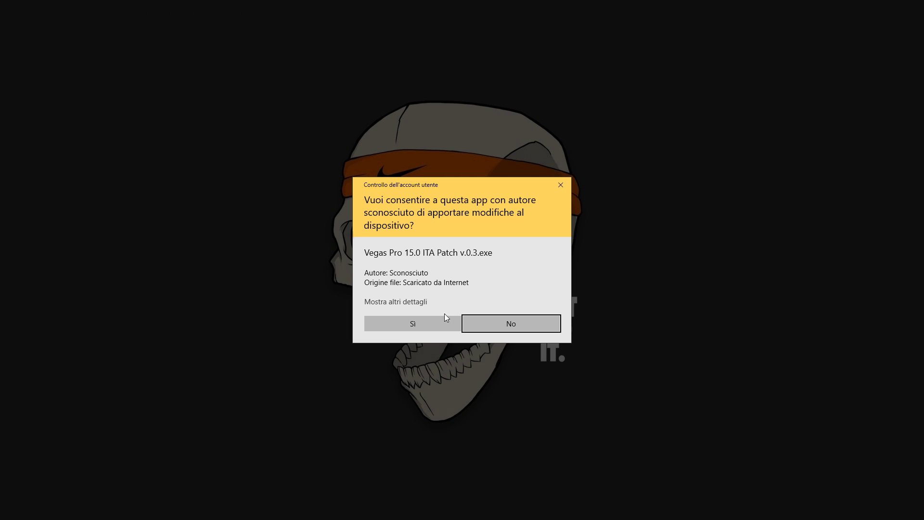
{"action": "left_click", "coordinate": [421, 329]}
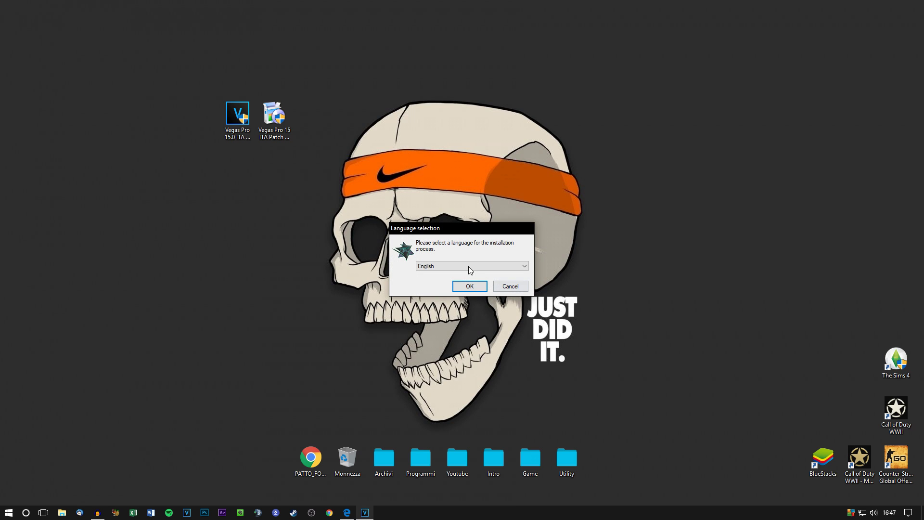
{"action": "left_click", "coordinate": [470, 269]}
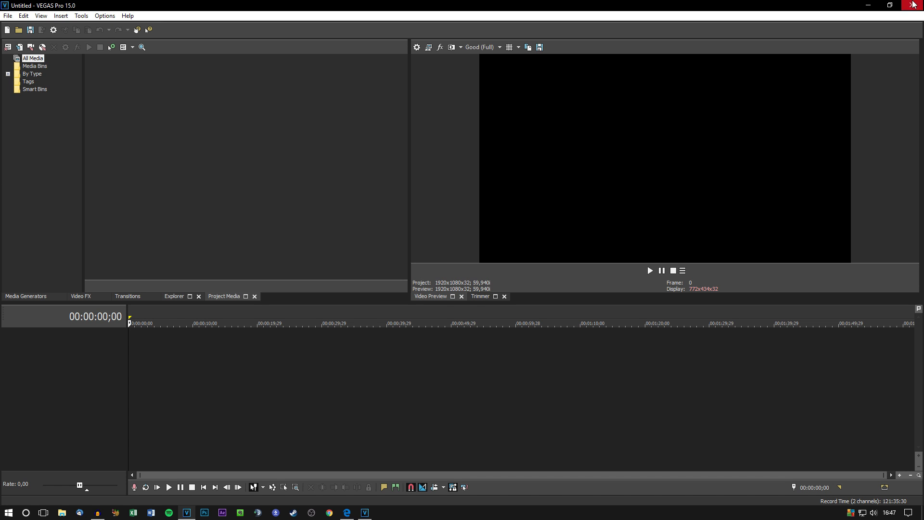
{"action": "left_click", "coordinate": [913, 6]}
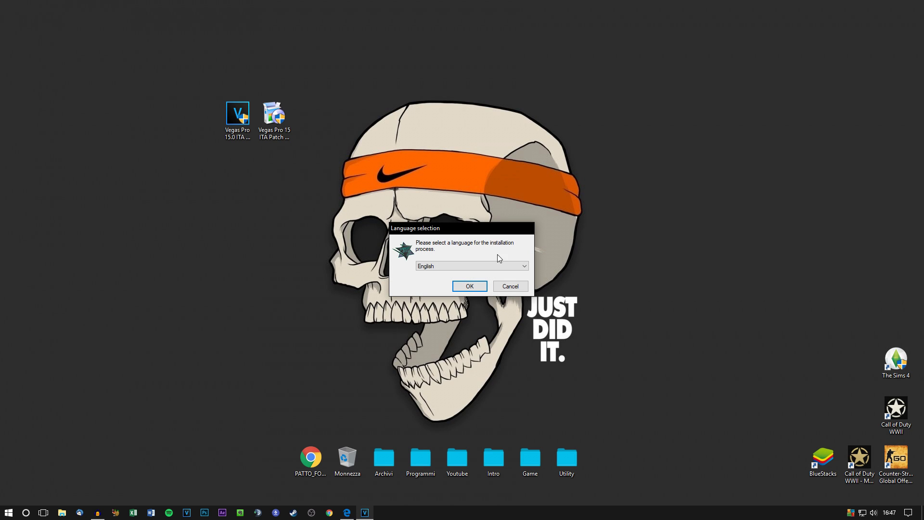
Step: Choose Italian as the installation language and proceed to the installer's destination folder page
{"action": "left_click", "coordinate": [426, 267]}
{"action": "left_click", "coordinate": [433, 282]}
{"action": "left_click", "coordinate": [469, 287]}
{"action": "left_click", "coordinate": [519, 339]}
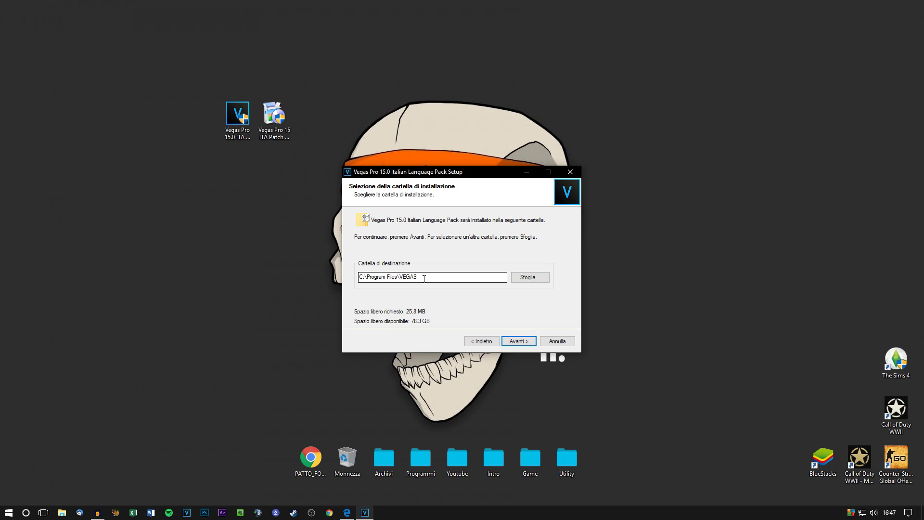
Step: Keep C:\Program Files\VEGAS as the destination folder and install the Vegas Pro 15.0 Italian Language Pack
{"action": "left_click", "coordinate": [452, 277]}
{"action": "left_click_drag", "start_coordinate": [417, 278], "coordinate": [360, 277]}
{"action": "left_click", "coordinate": [464, 279]}
{"action": "left_click", "coordinate": [518, 341]}
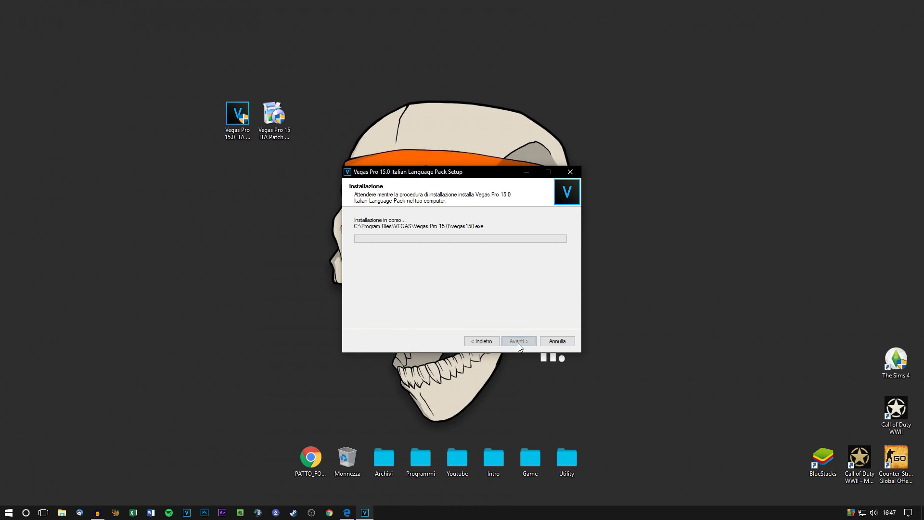
{"action": "left_click", "coordinate": [518, 342]}
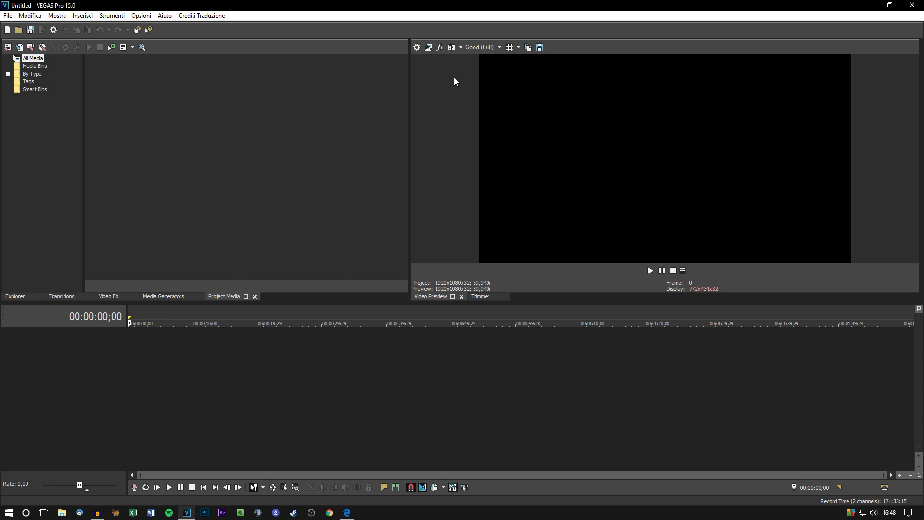
Step: Check the Media Generators, Transitions, Video FX and Project Media windows in the patched VEGAS Pro
{"action": "left_click", "coordinate": [197, 299]}
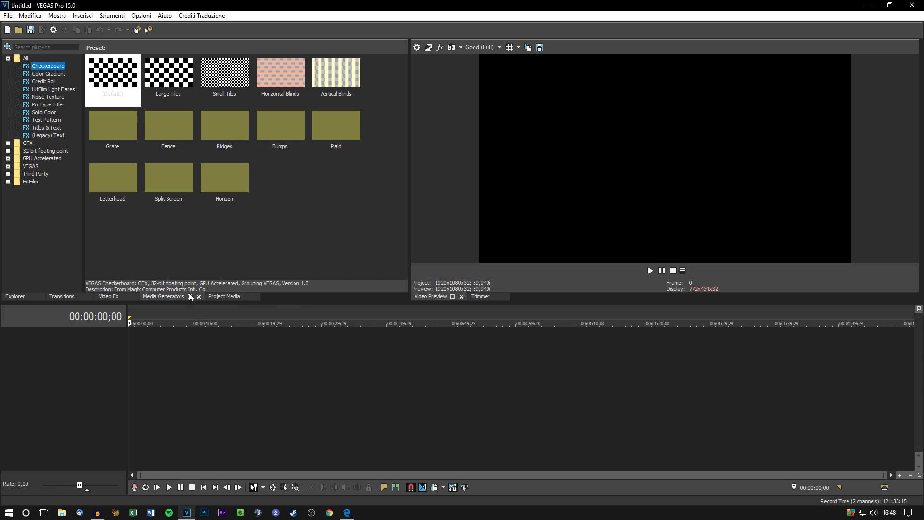
{"action": "left_click", "coordinate": [73, 298]}
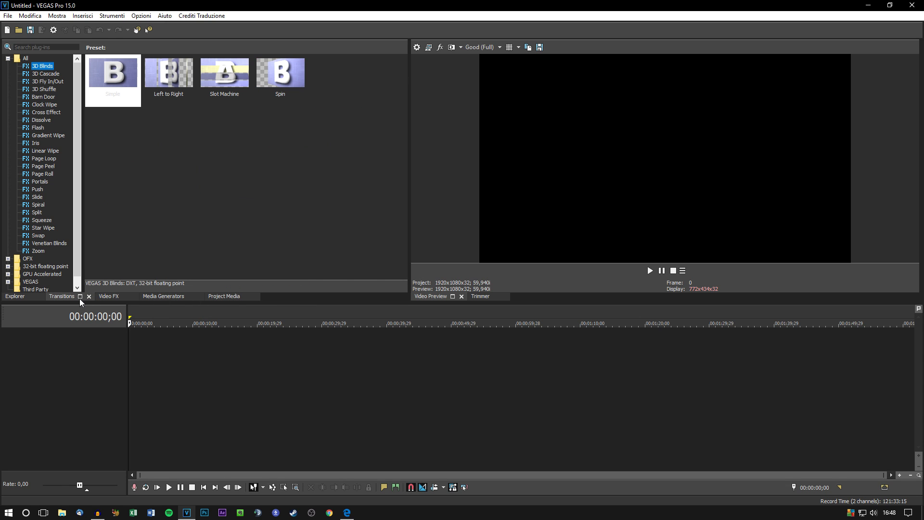
{"action": "left_click", "coordinate": [113, 298]}
{"action": "left_click", "coordinate": [222, 297]}
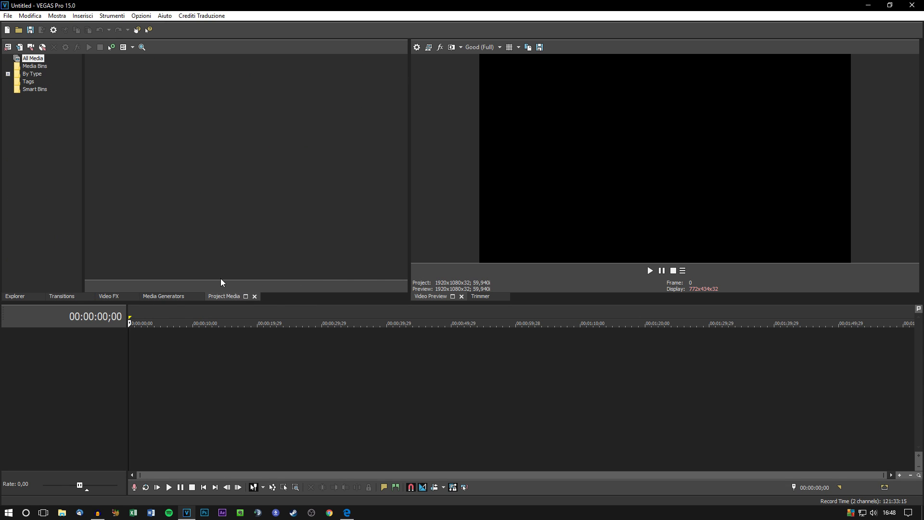
Step: Check the Italian translation of the File, Modifica, Mostra, Inserisci, Strumenti and Opzioni commands, including the Audio tools
{"action": "left_click", "coordinate": [8, 16]}
{"action": "mouse_move", "coordinate": [38, 17]}
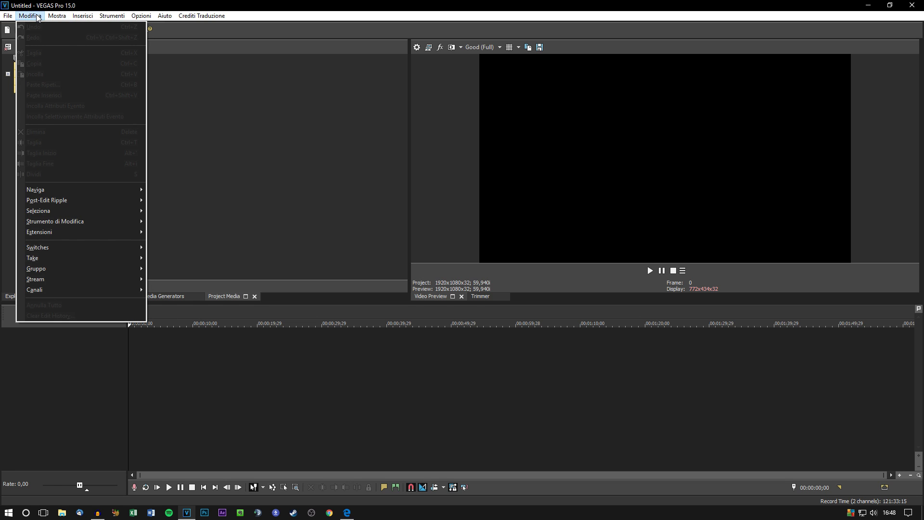
{"action": "left_click", "coordinate": [39, 17]}
{"action": "left_click", "coordinate": [61, 17]}
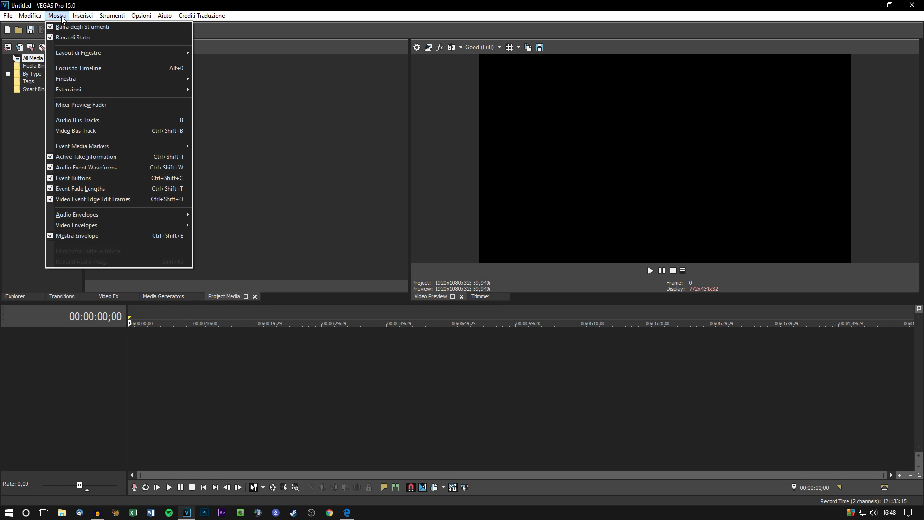
{"action": "mouse_move", "coordinate": [90, 18]}
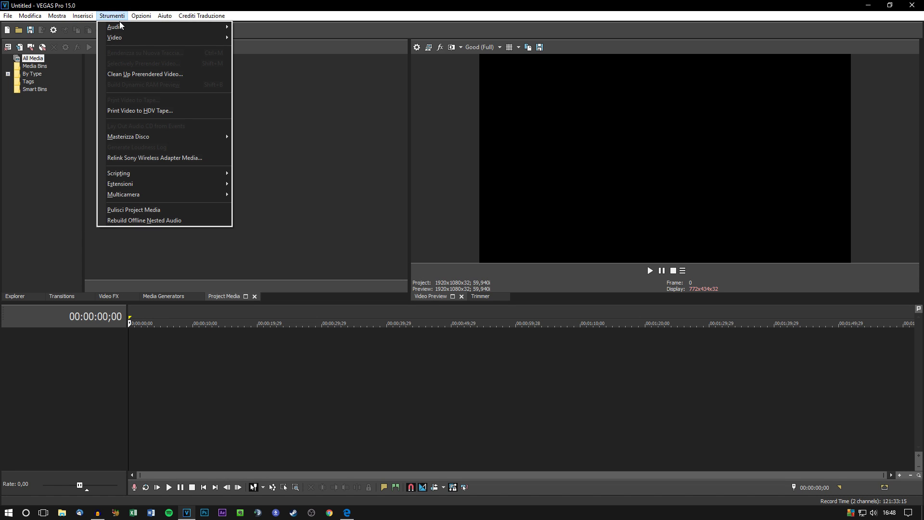
{"action": "mouse_move", "coordinate": [175, 29]}
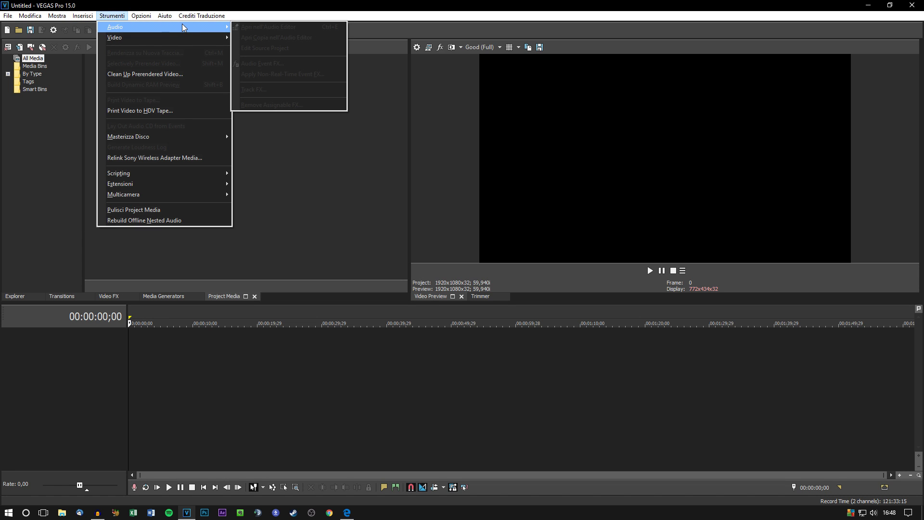
{"action": "left_click", "coordinate": [112, 16]}
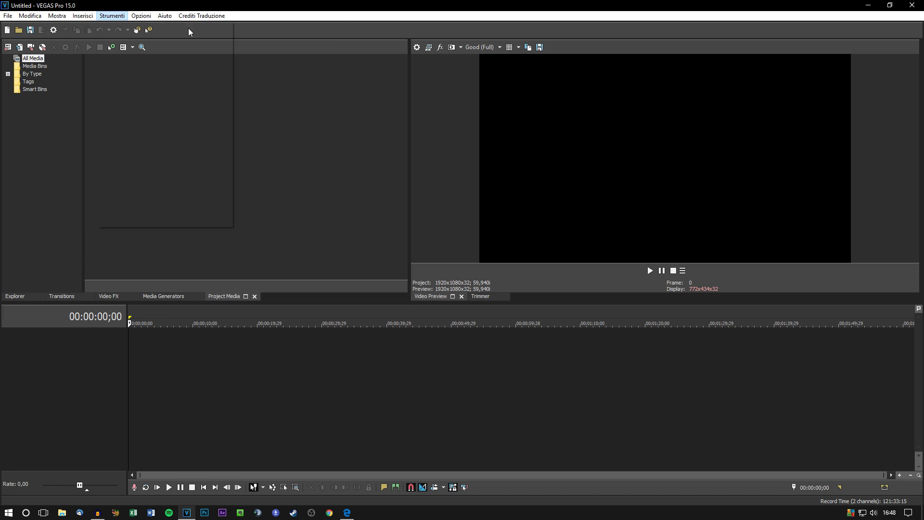
{"action": "left_click", "coordinate": [164, 17]}
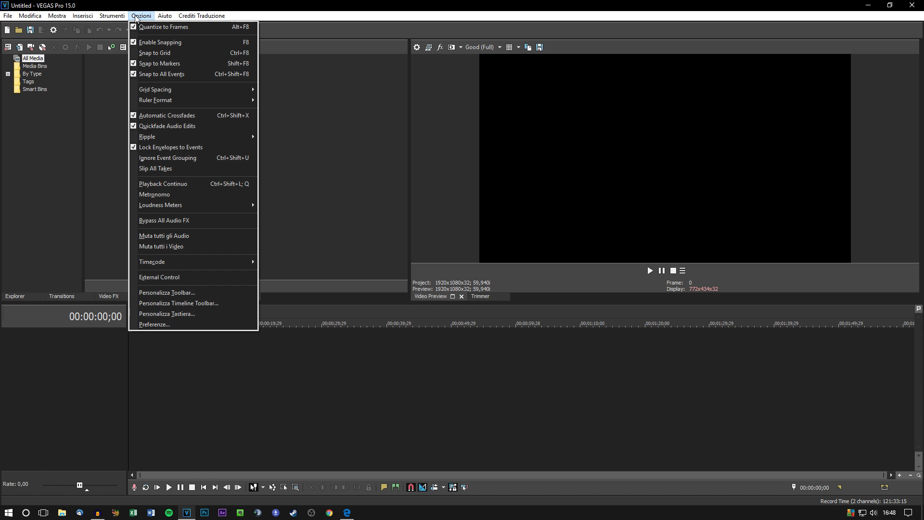
{"action": "mouse_move", "coordinate": [133, 15]}
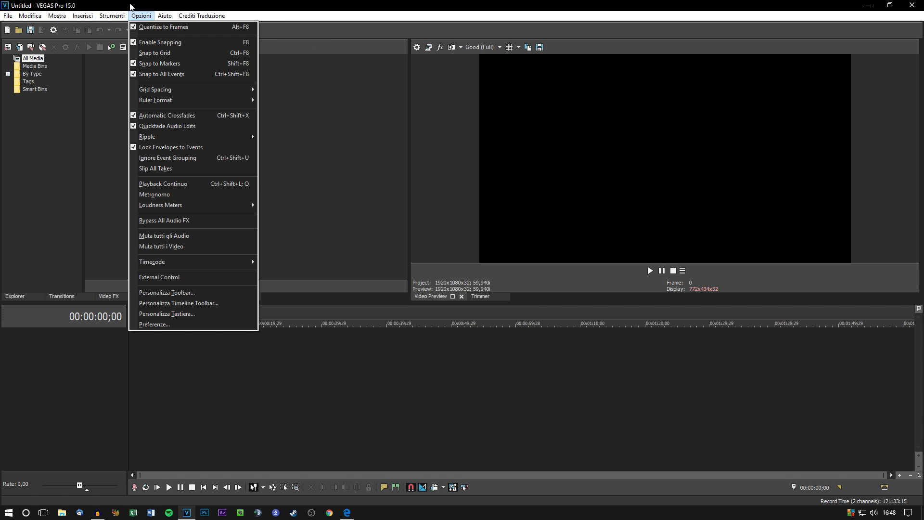
{"action": "left_click", "coordinate": [395, 147]}
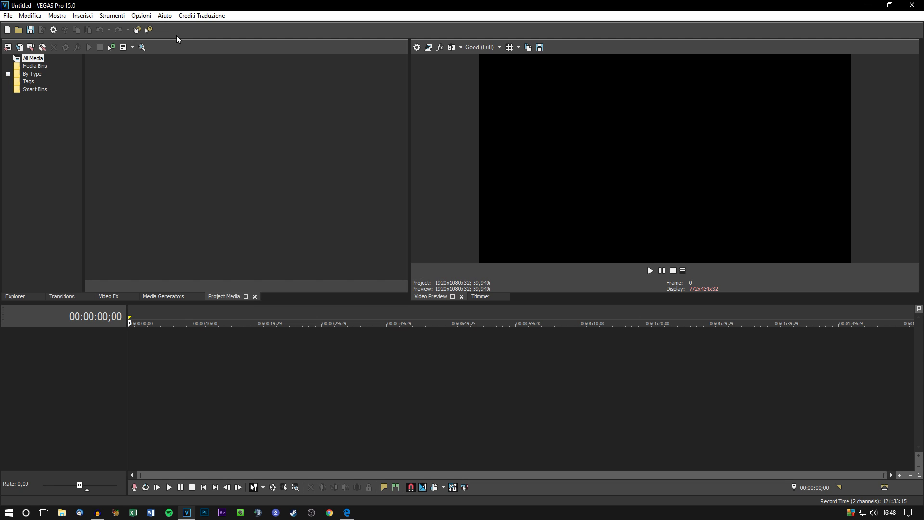
Step: View the translation credits under Crediti Traduzione and close VEGAS Pro
{"action": "left_click", "coordinate": [210, 16]}
{"action": "left_click", "coordinate": [337, 105]}
{"action": "left_click", "coordinate": [912, 5]}
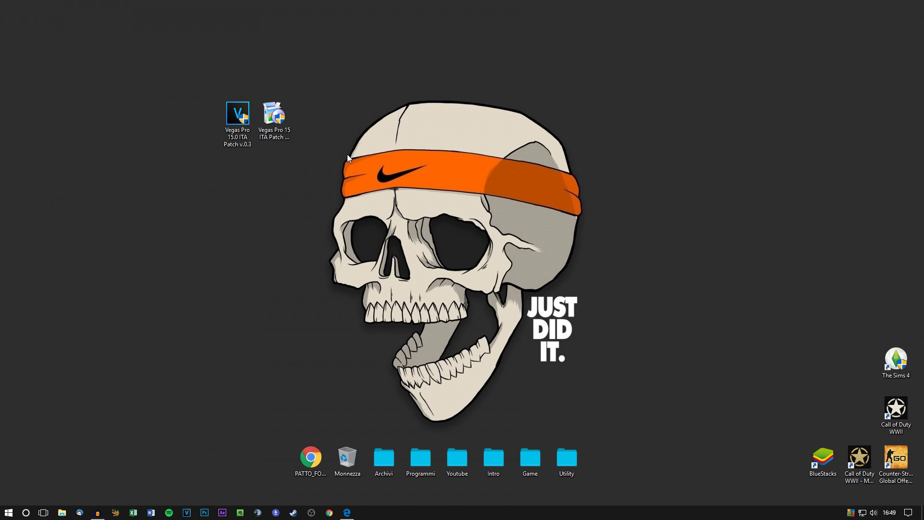
Step: Move the Vegas Pro 15.0 ITA Patch v.0.3 and ITA Patch Restore files from the desktop to the Monnezza recycle bin and permanently empty it
{"action": "key", "text": "Right"}
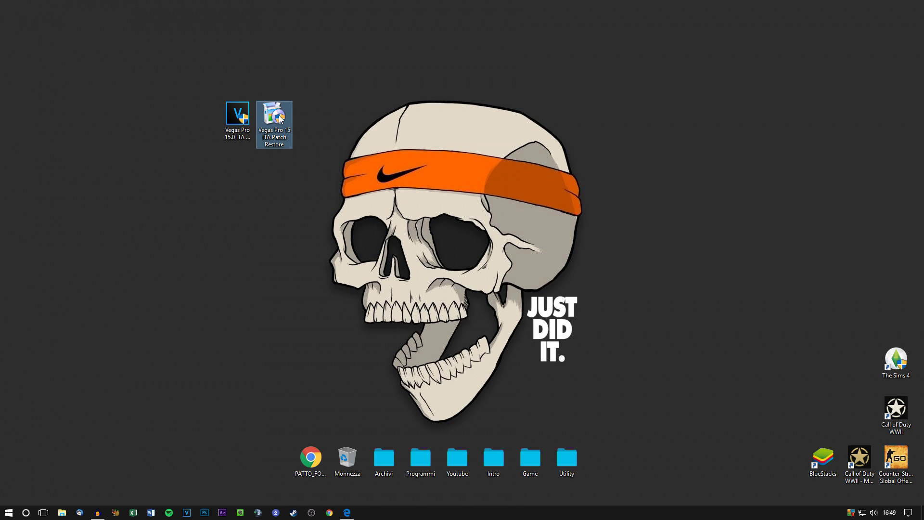
{"action": "left_click_drag", "start_coordinate": [342, 152], "coordinate": [343, 450]}
{"action": "right_click", "coordinate": [349, 450]}
{"action": "left_click", "coordinate": [381, 391]}
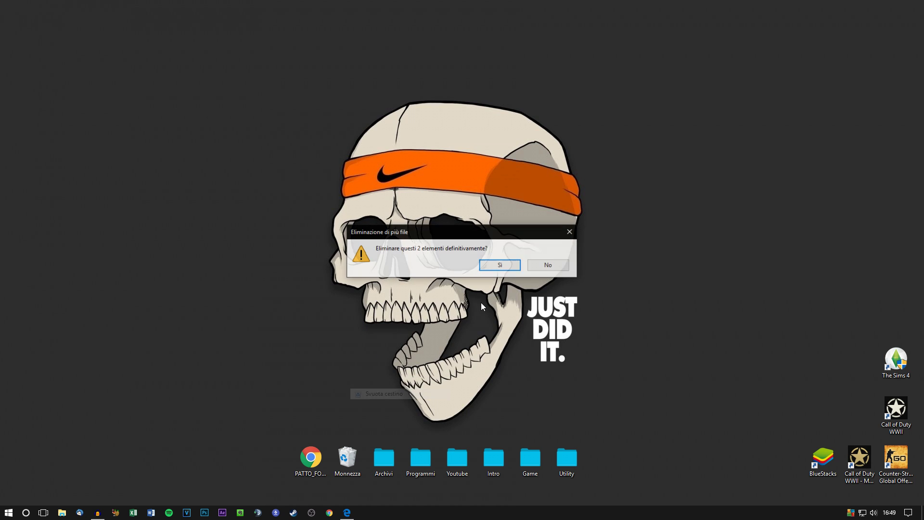
{"action": "left_click", "coordinate": [492, 263]}
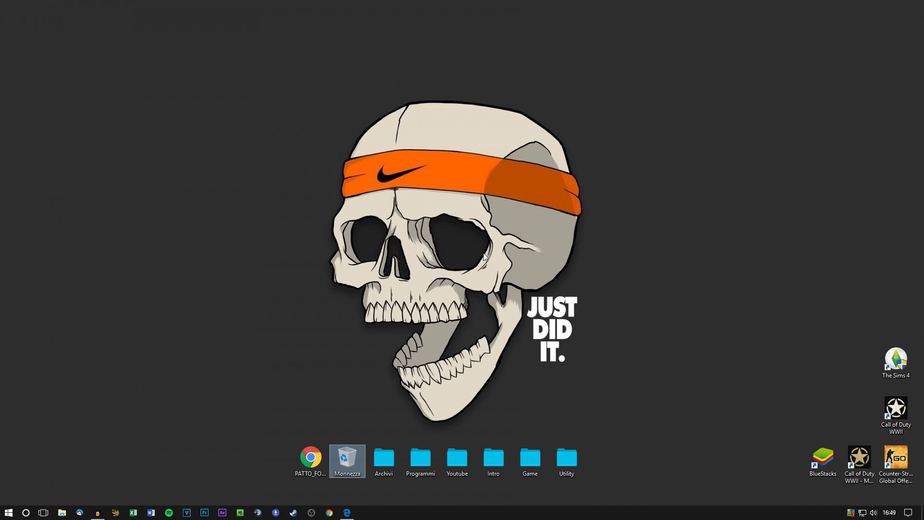